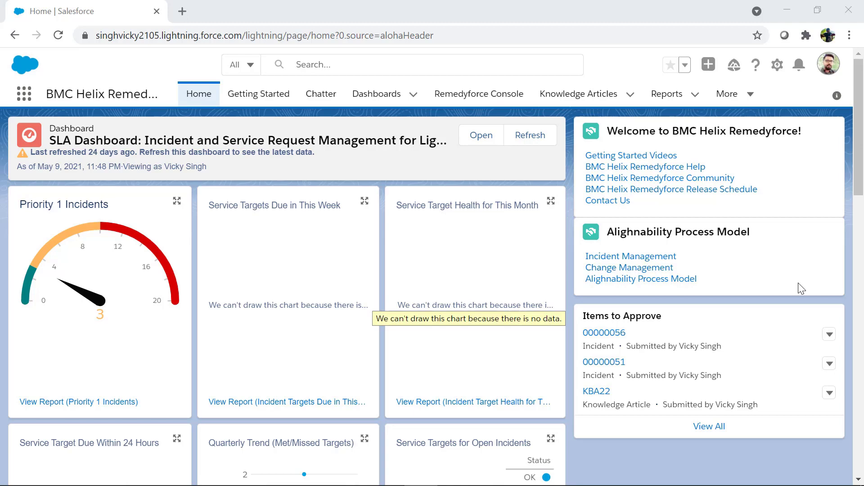
# From Setup's Object Manager, find the Incident object with 'incid' and show its Fields & Relationships.
pyautogui.click(777, 65)
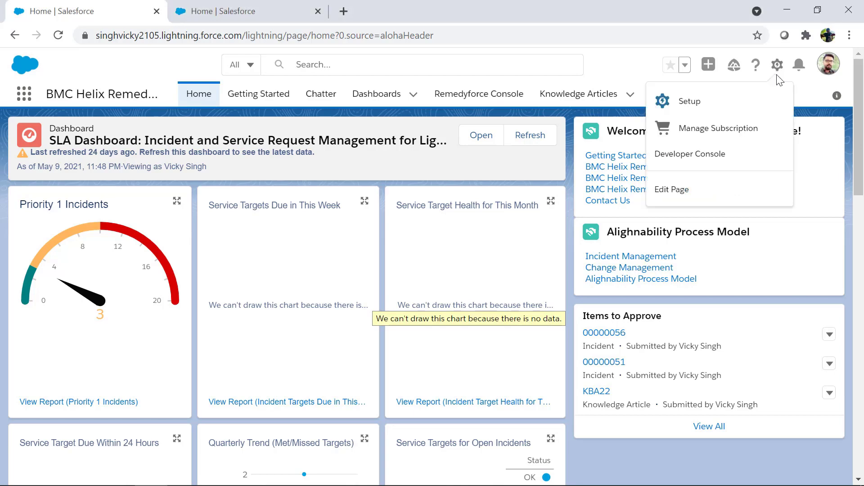
pyautogui.click(710, 109)
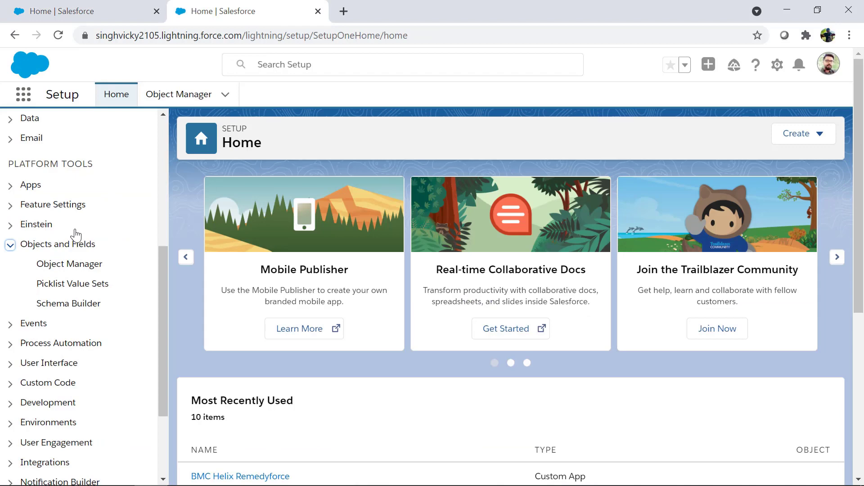
pyautogui.click(66, 271)
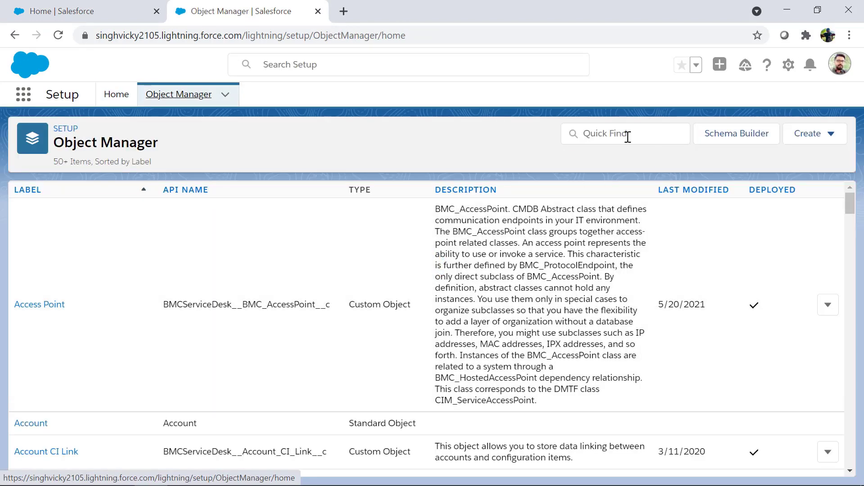
pyautogui.click(626, 136)
pyautogui.write('i')
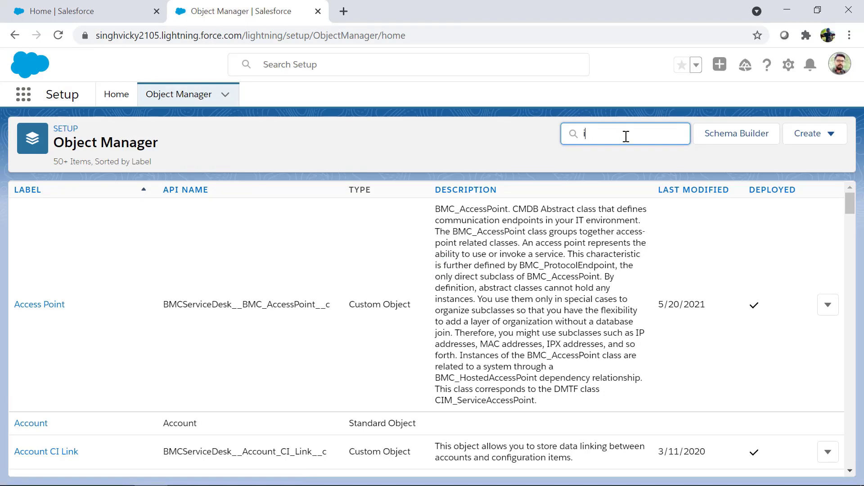
pyautogui.write('ncid')
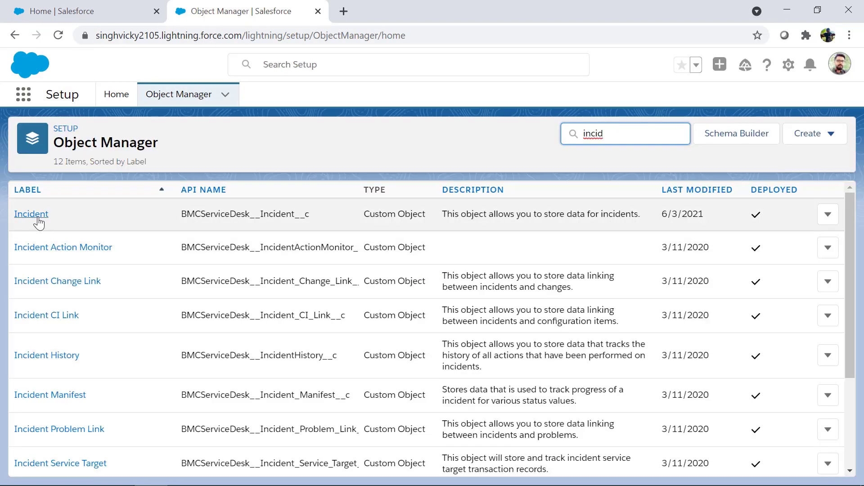
pyautogui.click(31, 212)
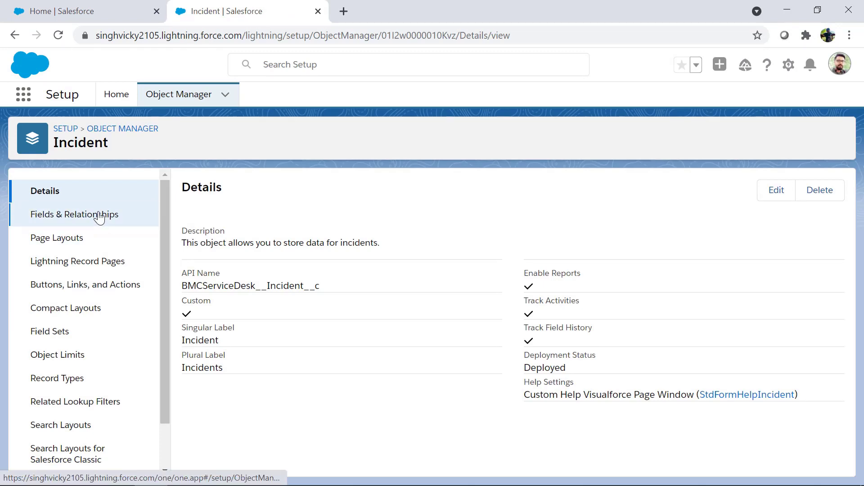
pyautogui.click(98, 215)
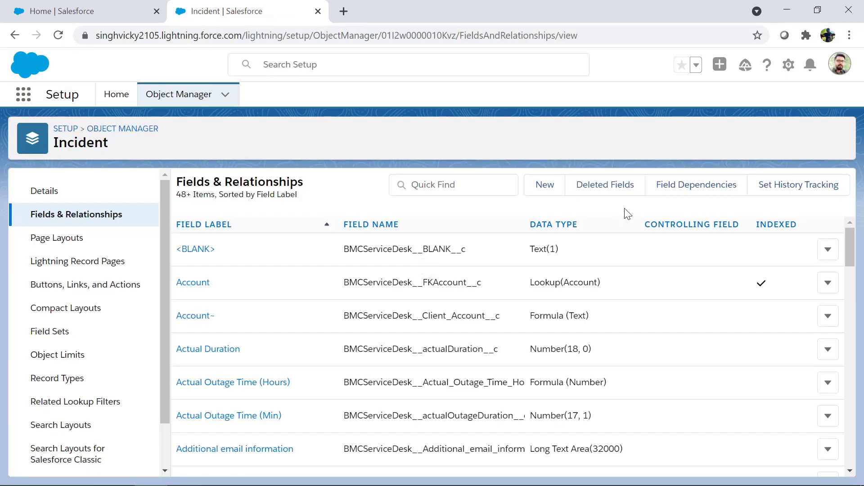
# Start a new Incident custom field of the Formula type.
pyautogui.click(545, 185)
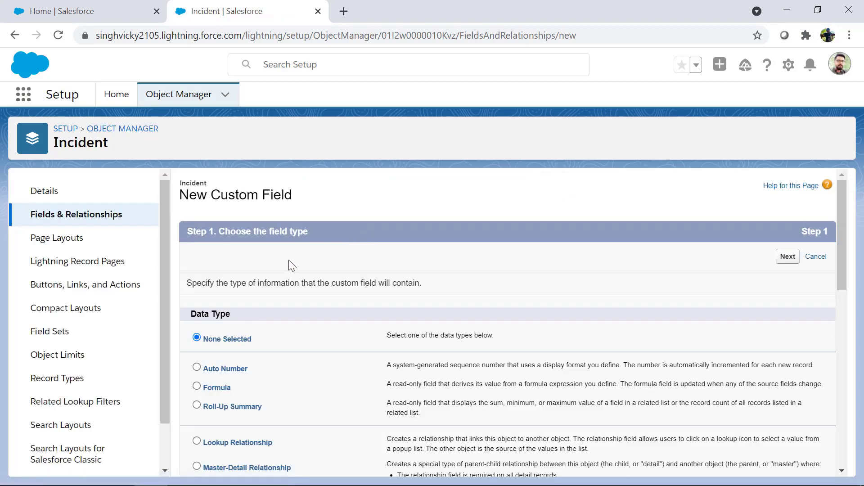
pyautogui.scroll(-1, 240, 374)
pyautogui.click(205, 322)
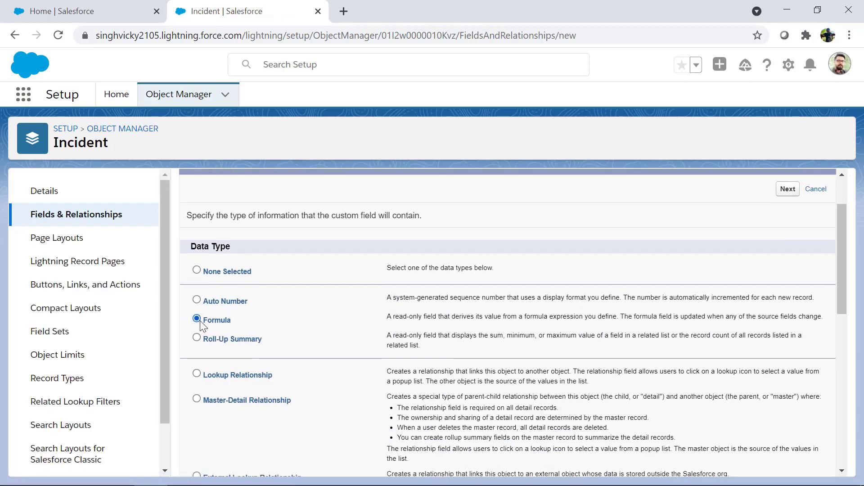
pyautogui.click(788, 189)
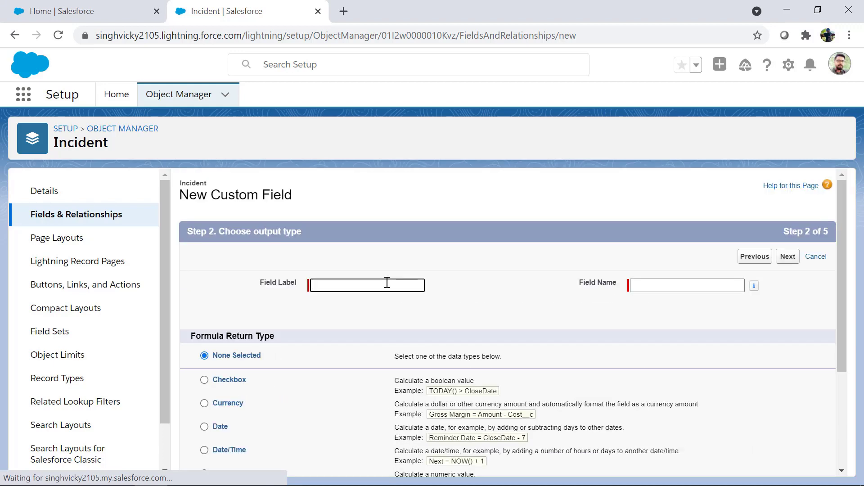
# Label and name the formula field 'Sharing' with a Text return type, advancing to formula entry.
pyautogui.click(385, 285)
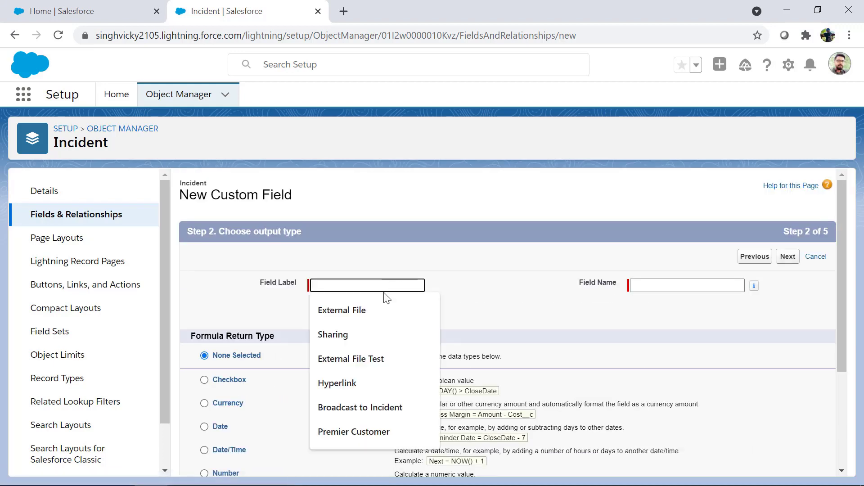
pyautogui.click(372, 333)
pyautogui.click(733, 289)
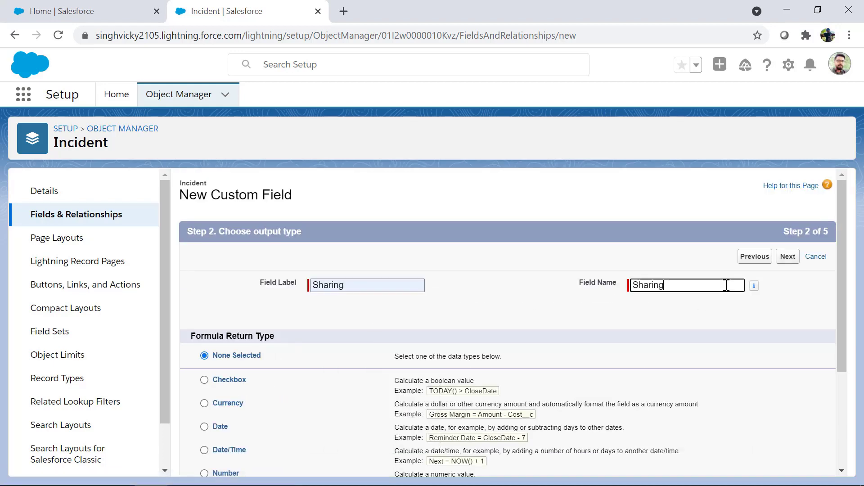
pyautogui.scroll(-3, 255, 404)
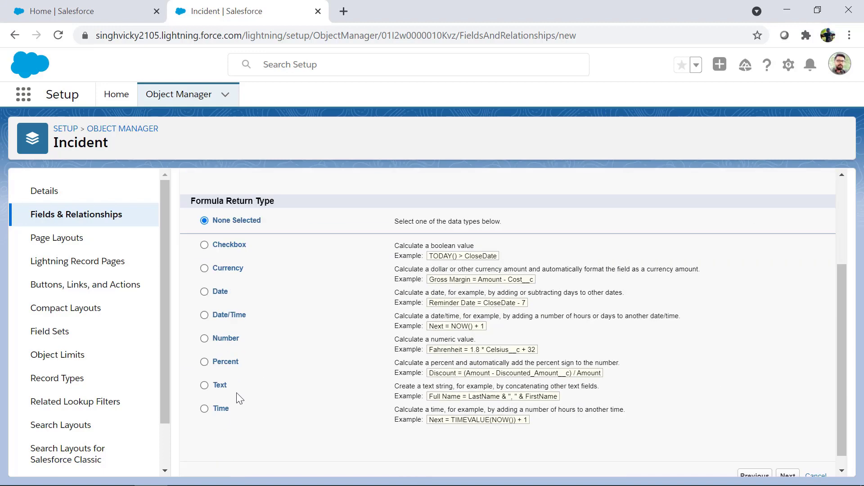
pyautogui.click(206, 385)
pyautogui.scroll(2, 288, 387)
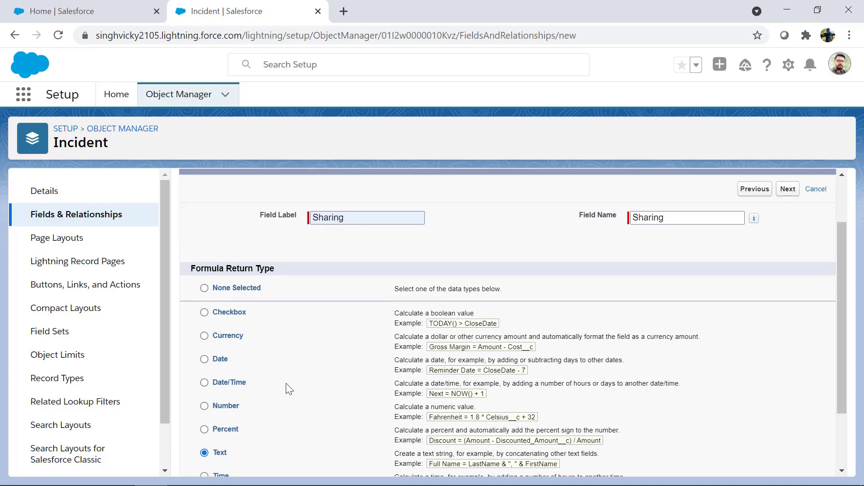
pyautogui.click(787, 197)
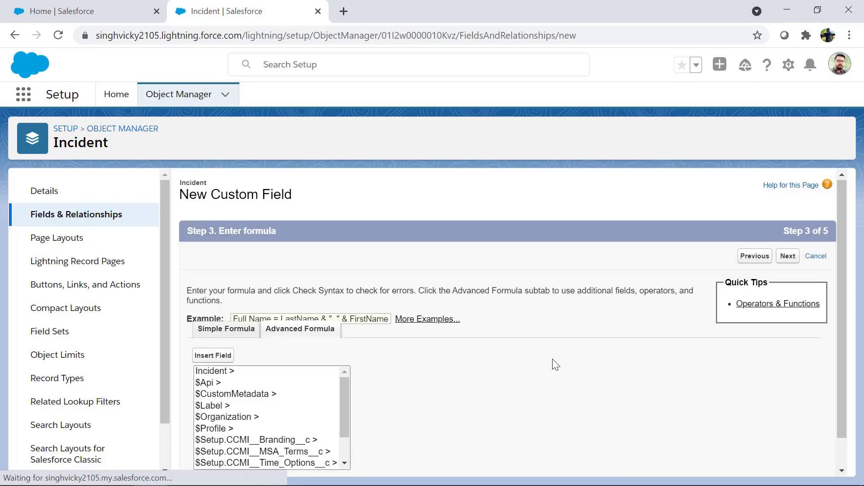
# Paste the Share Now HYPERLINK formula into the Advanced Formula editor.
pyautogui.click(279, 298)
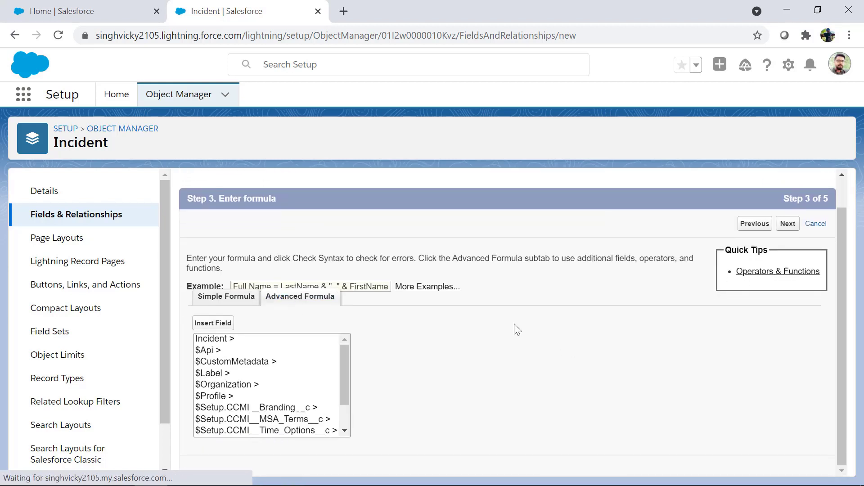
pyautogui.click(341, 381)
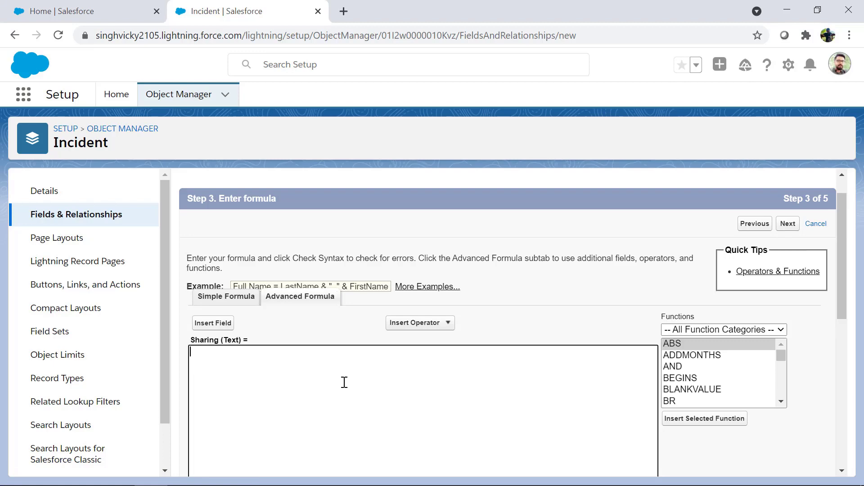
pyautogui.write('HYPERLINK("/p/share/CustomObjectSharingDetail?parentId=" + Id , "Share Now" , "_blank")')
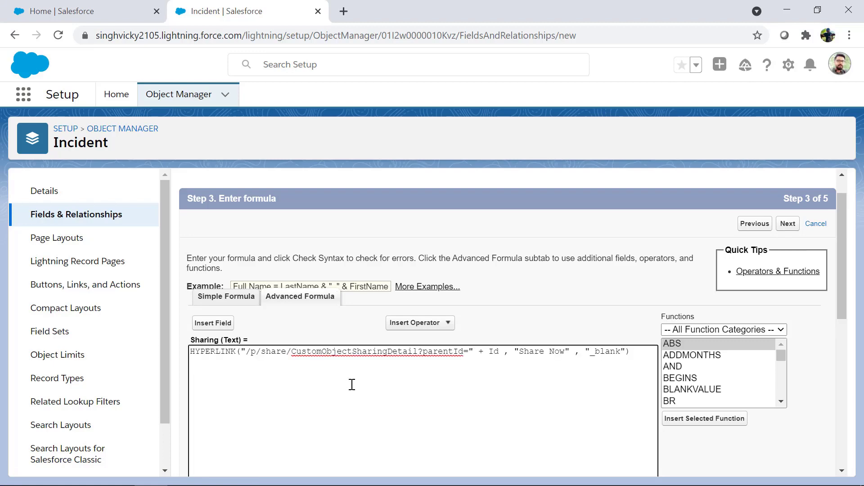
pyautogui.scroll(-5, 519, 384)
pyautogui.scroll(-2, 519, 383)
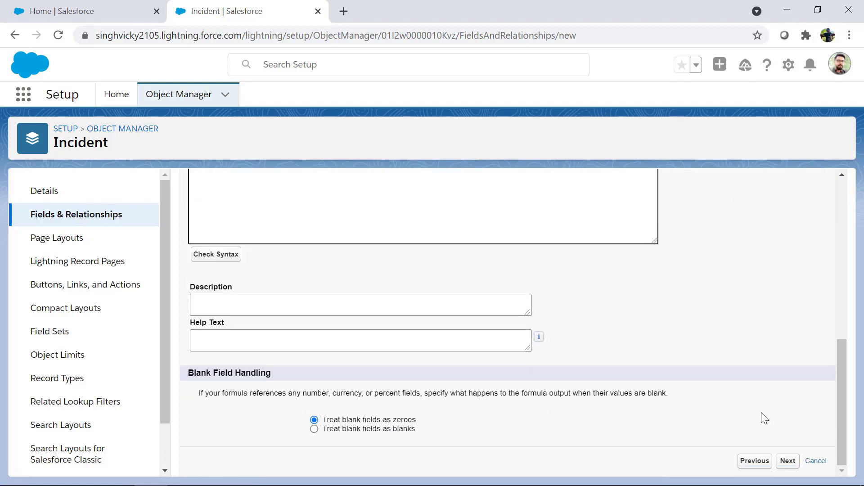
# Keep default field security and all four page layouts, then save the Sharing field.
pyautogui.click(788, 461)
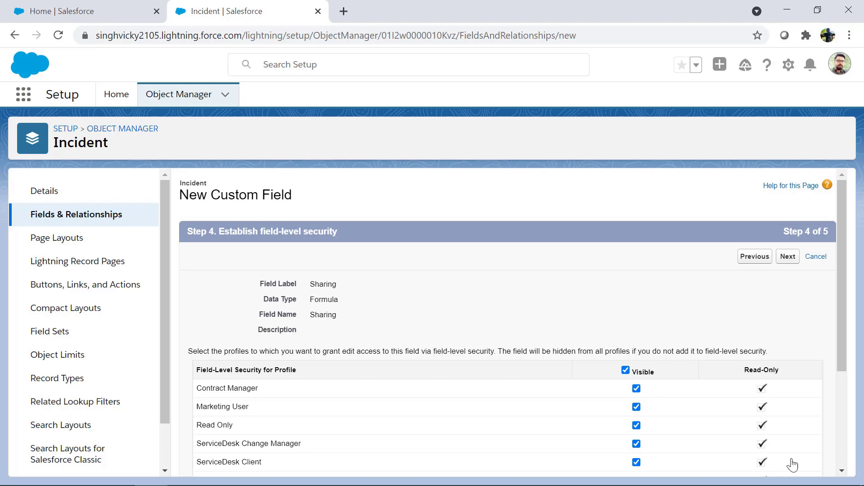
pyautogui.click(788, 258)
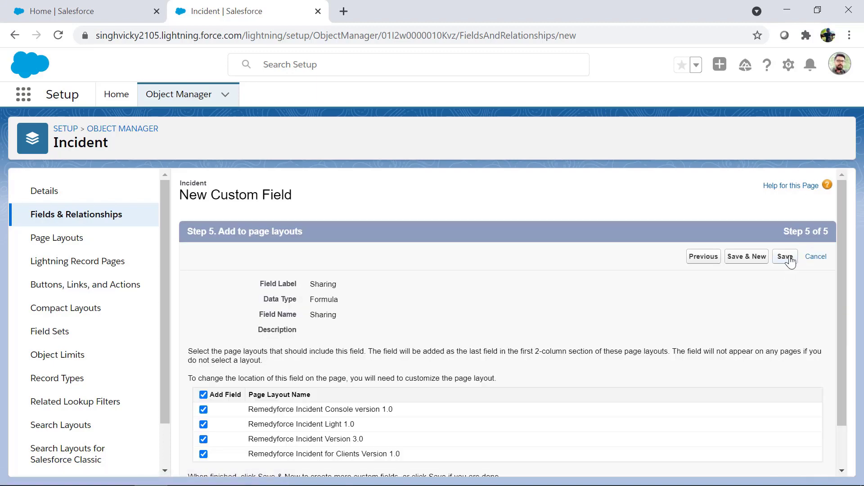
pyautogui.click(789, 258)
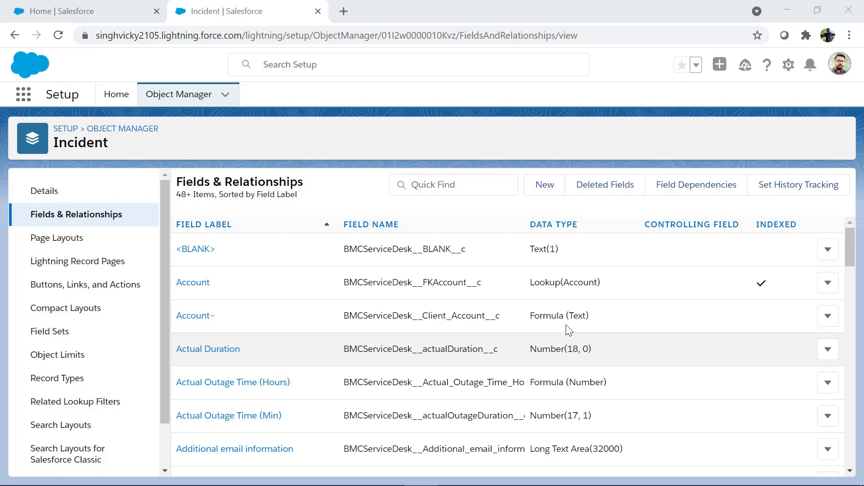
# Find the 'client' field sets on Incident and open Console - Client Details.
pyautogui.click(43, 338)
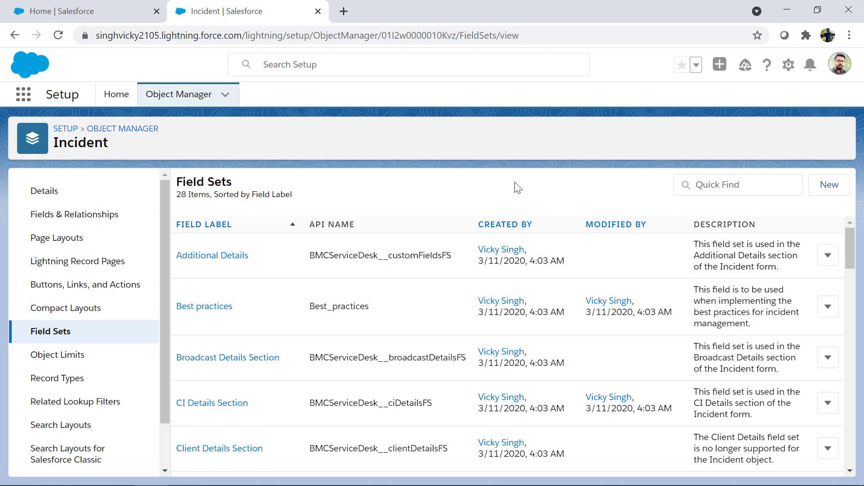
pyautogui.click(710, 185)
pyautogui.write('clie')
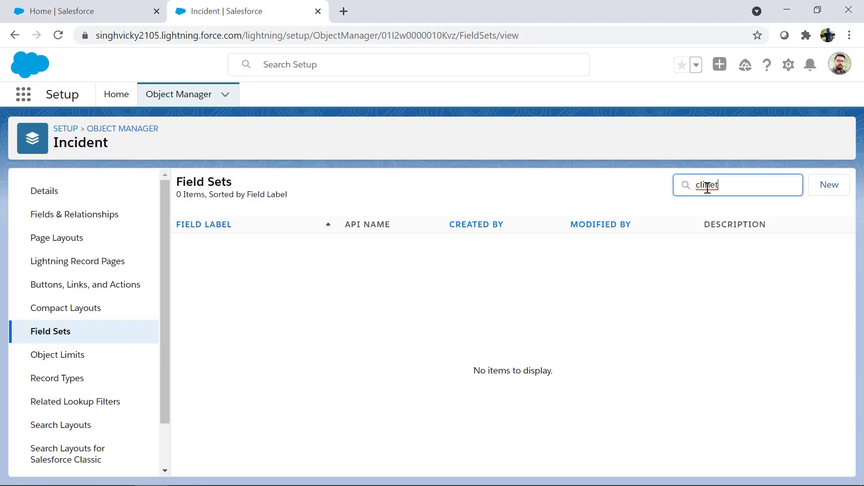
pyautogui.press('BackSpace')
pyautogui.write('ent')
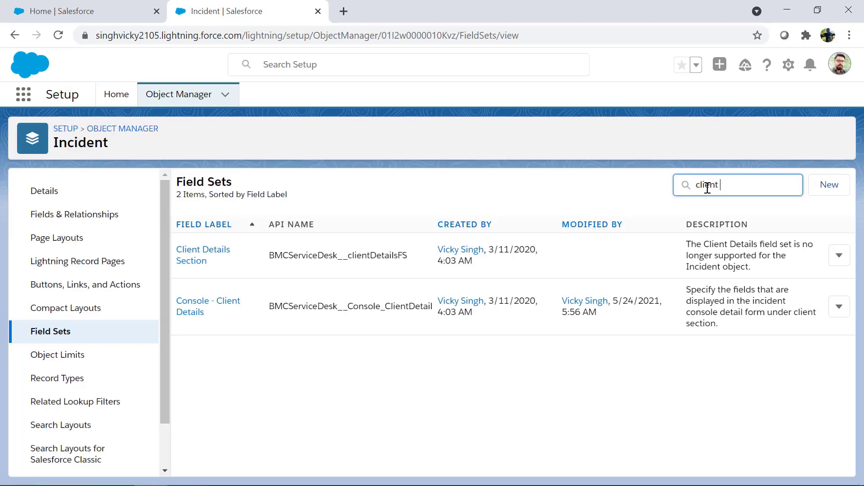
pyautogui.click(221, 306)
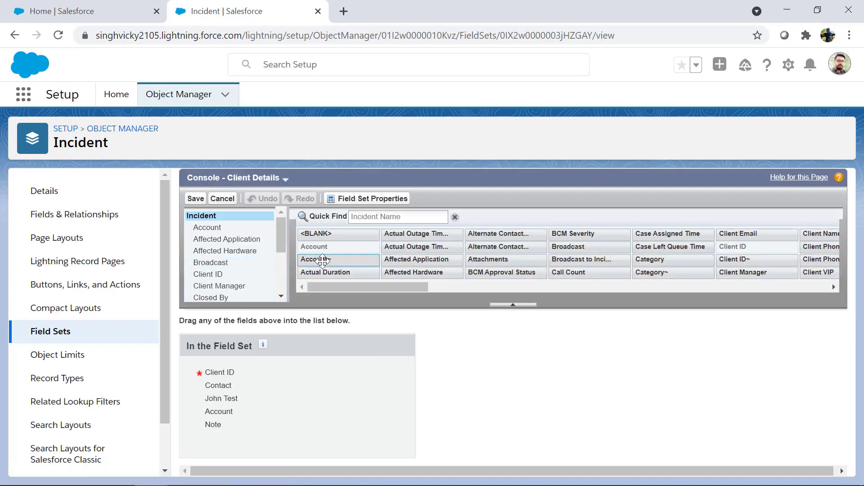
# Search for 'sharing', add the Sharing field to the field set, and save it.
pyautogui.click(364, 216)
pyautogui.write('sharing')
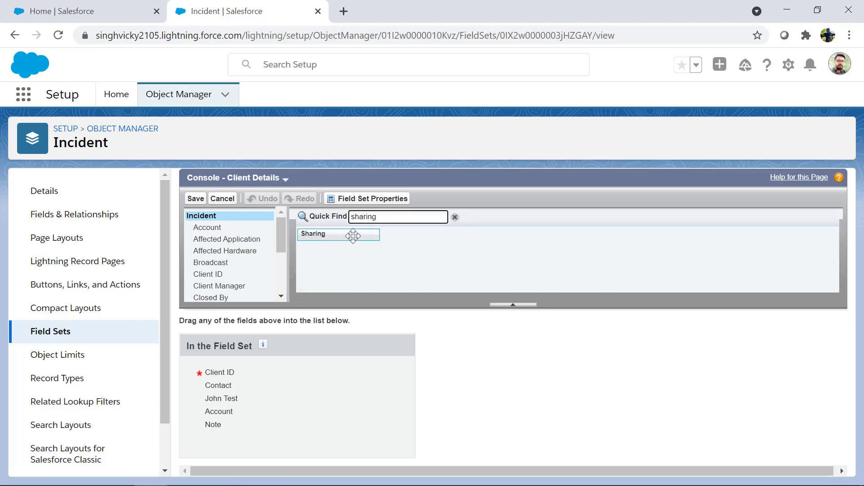
pyautogui.moveTo(353, 233); pyautogui.dragTo(271, 439)
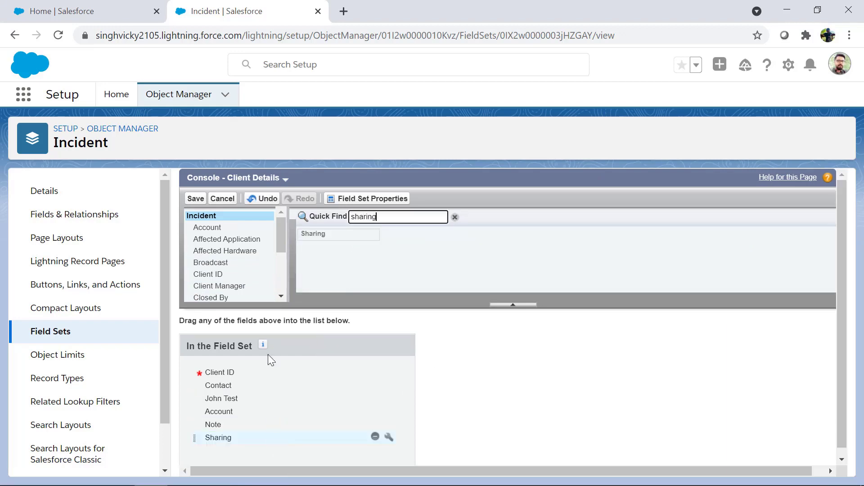
pyautogui.click(195, 199)
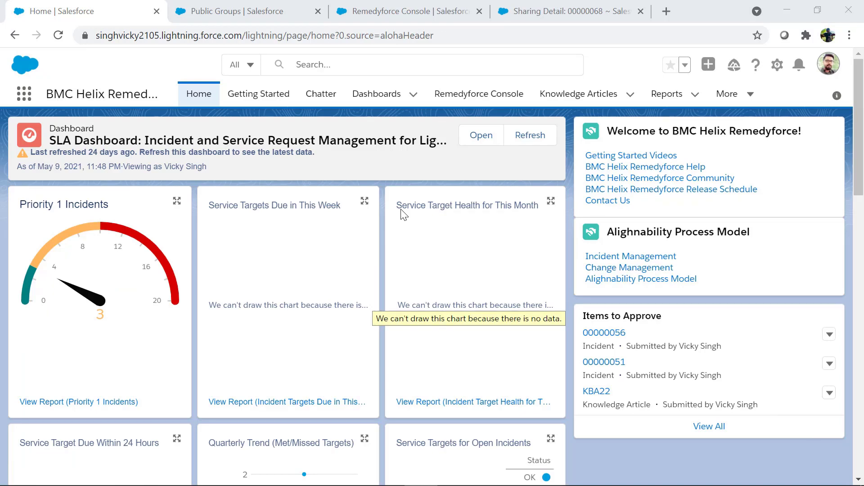
# Switch to the Public Groups setup page listing BMC Support IT and Public Group1.
pyautogui.click(282, 15)
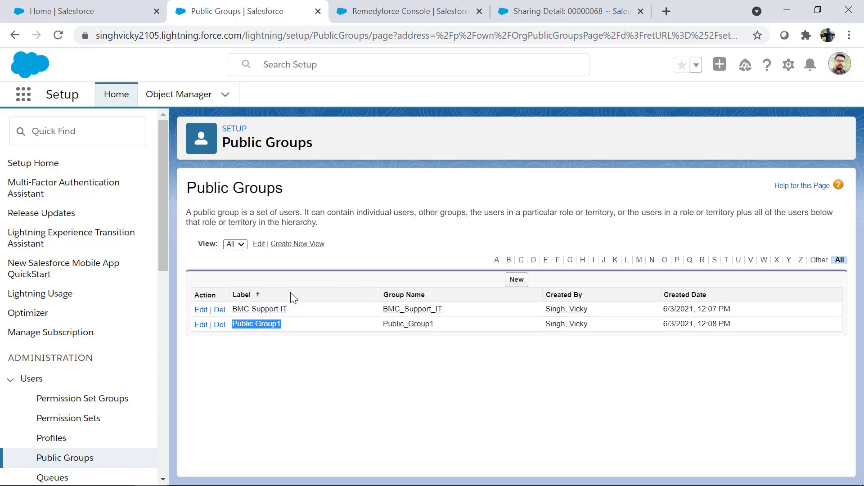
# In the Remedyforce console, open incident IN00000068 and follow its Client Details Share Now link.
pyautogui.click(395, 19)
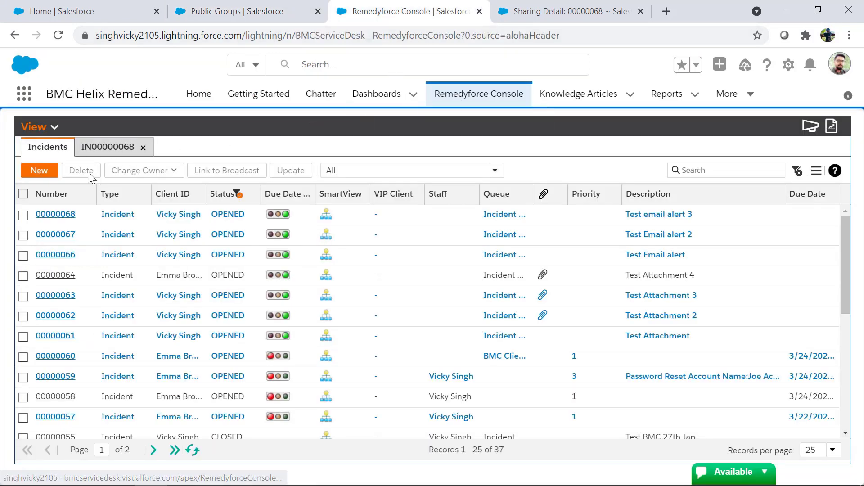
pyautogui.click(109, 156)
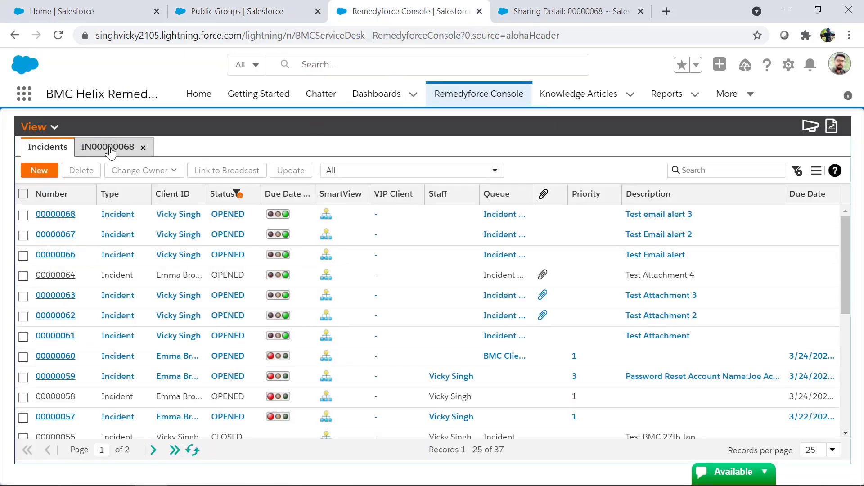
pyautogui.scroll(-1, 109, 380)
pyautogui.scroll(-1, 109, 380)
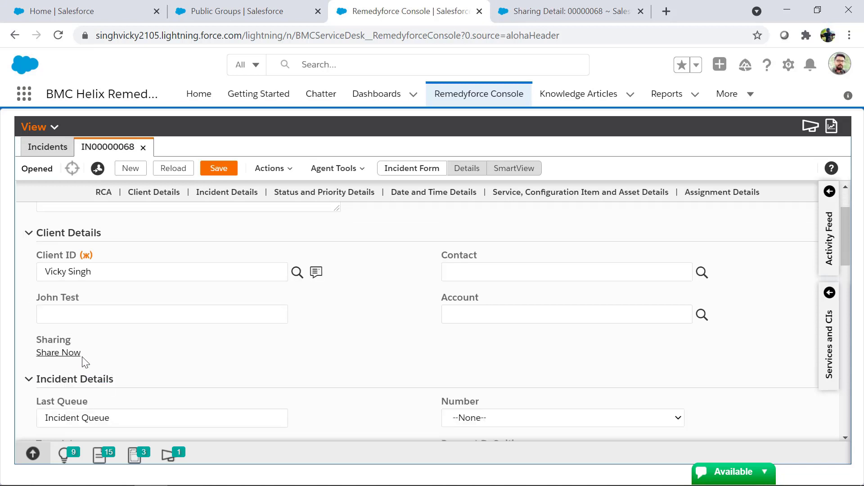
pyautogui.moveTo(83, 352); pyautogui.dragTo(39, 352)
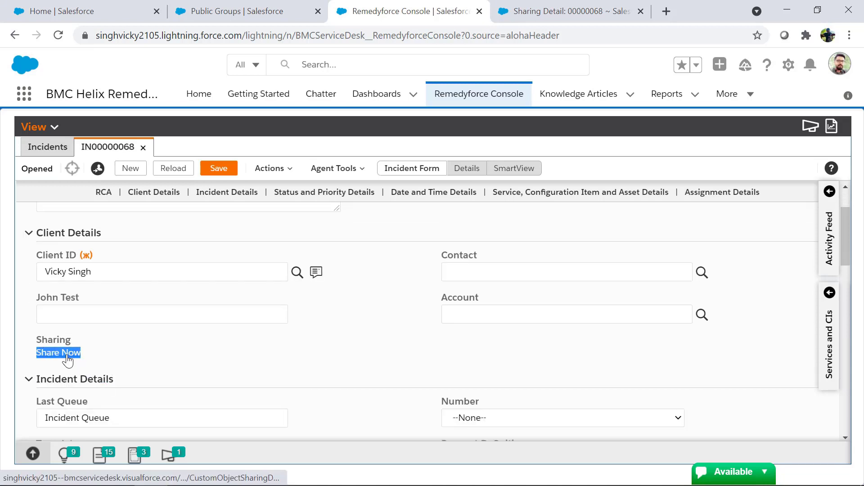
pyautogui.click(68, 356)
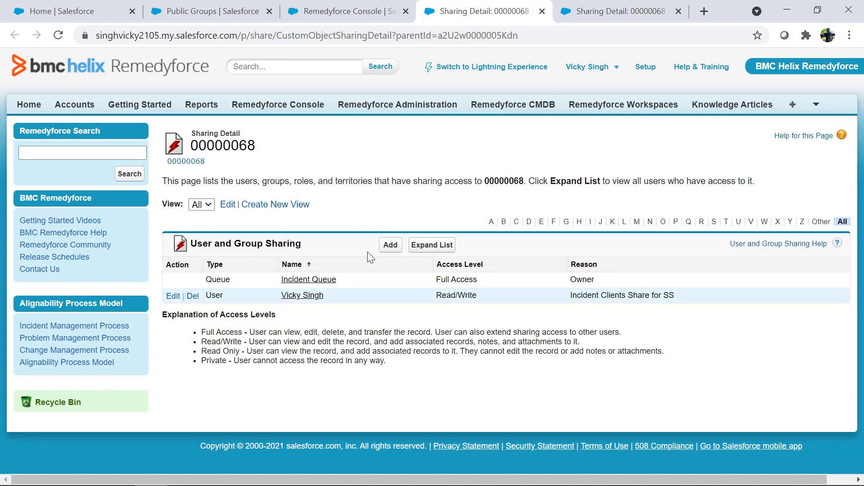
# Add a new User and Group Sharing entry for incident 00000068.
pyautogui.click(391, 246)
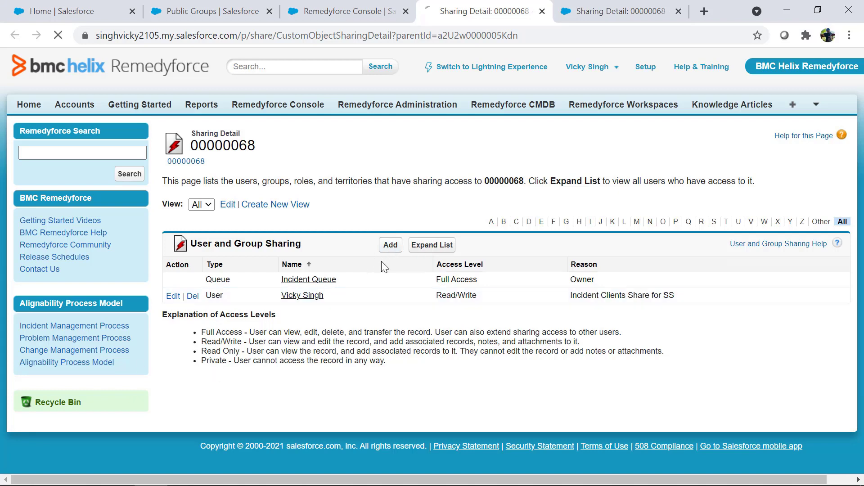